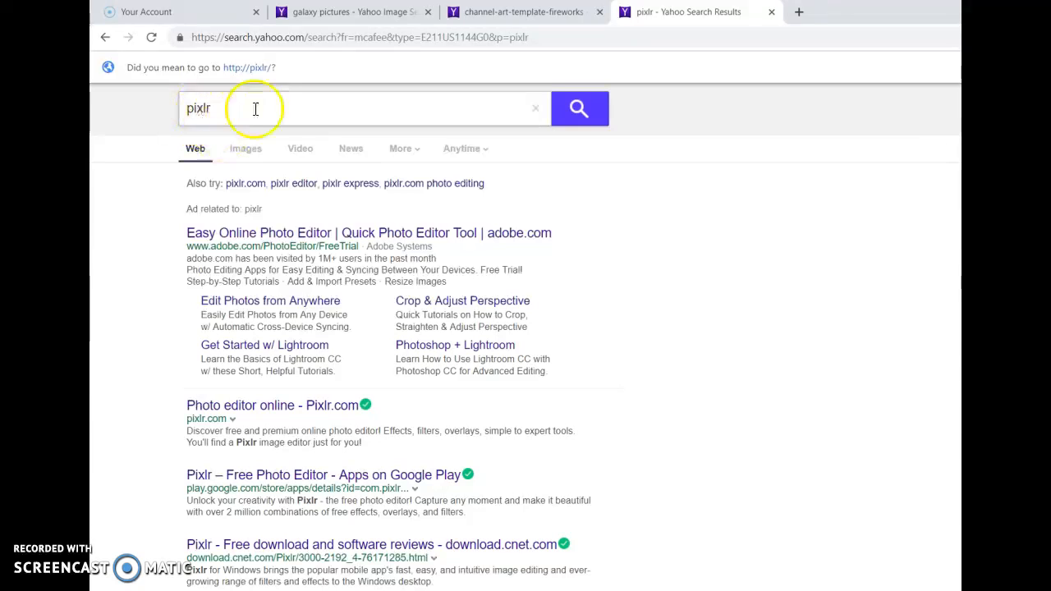
- Open the Pixlr website from the search results and launch Pixlr Editor
left_click(321, 416)
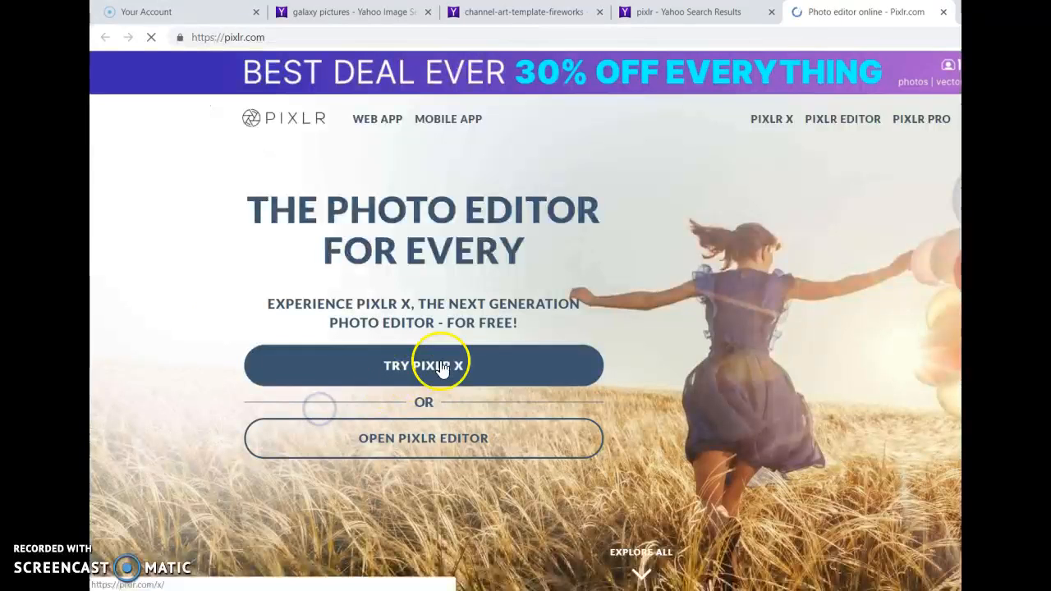
left_click(459, 449)
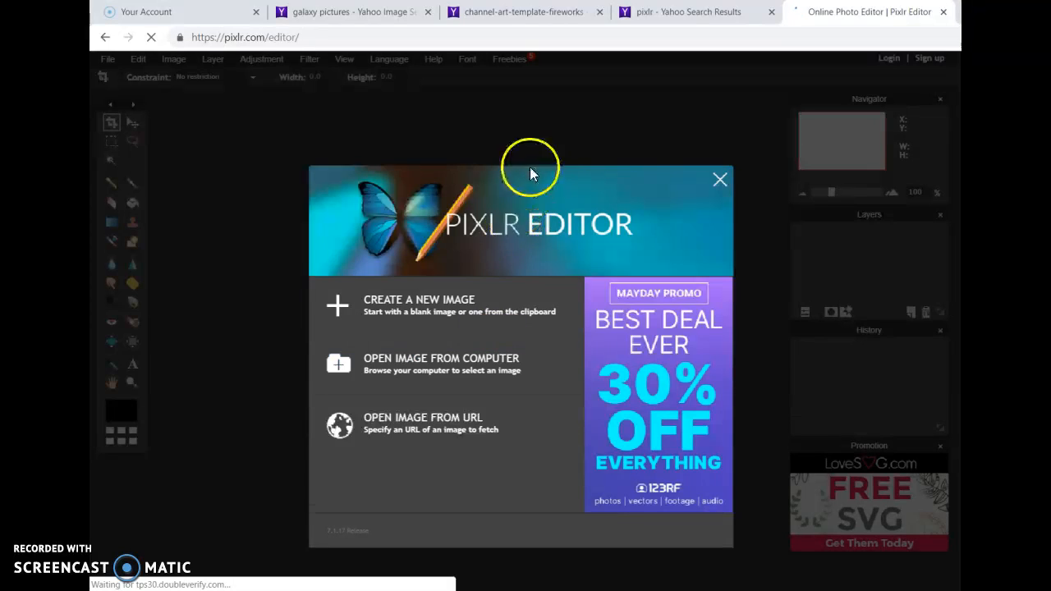
- View the channel art template and the galaxy picture in the image search results, including their image-saving options
left_click(523, 13)
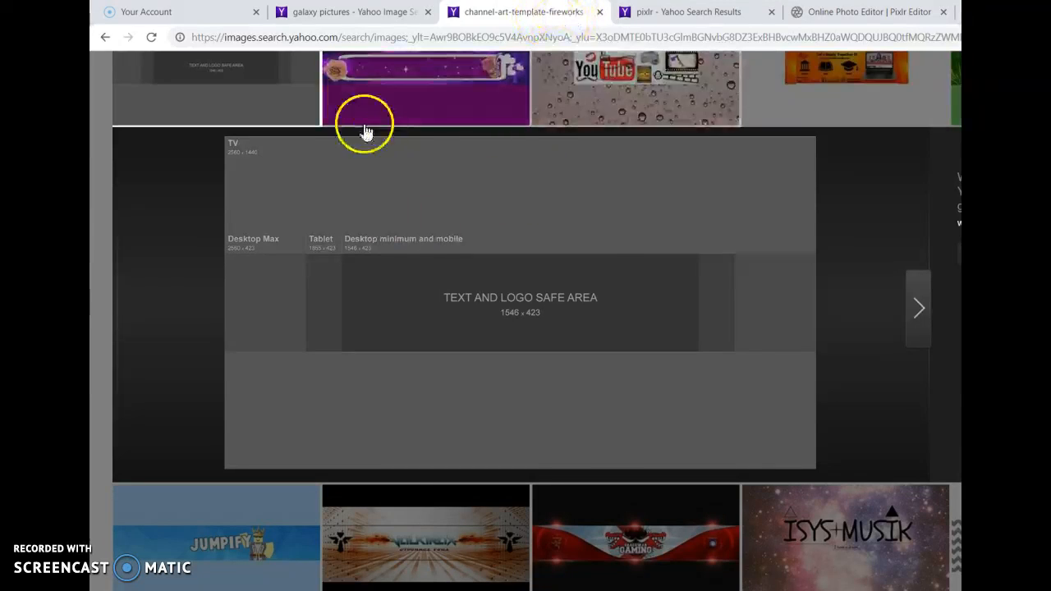
right_click(541, 278)
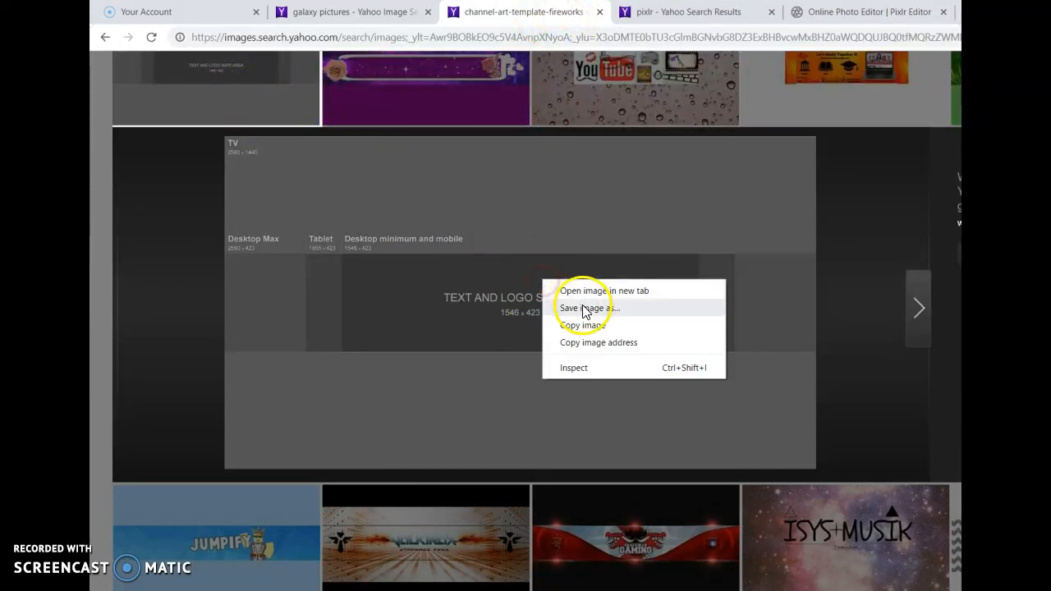
left_click(476, 301)
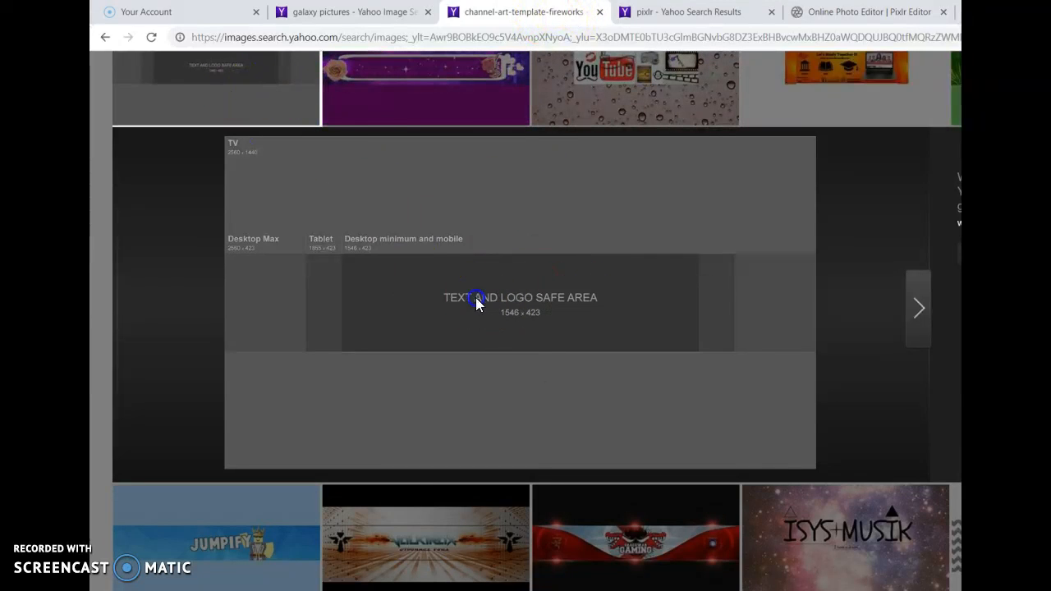
left_click(378, 13)
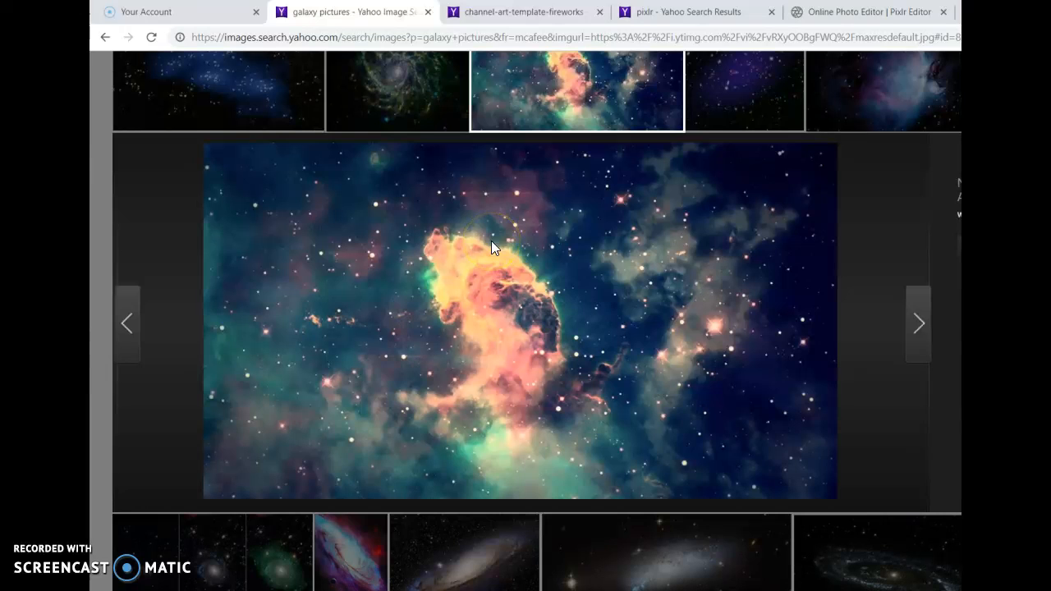
right_click(618, 273)
left_click(555, 298)
- Return to Pixlr Editor and create a new transparent image of 2560 x 1440 px
left_click(846, 16)
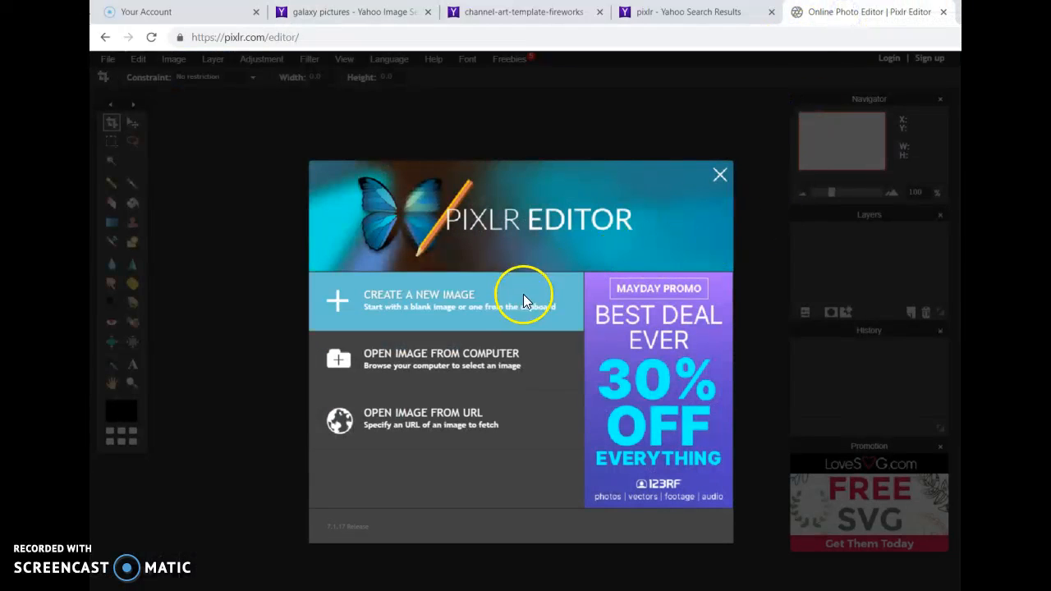
left_click(429, 297)
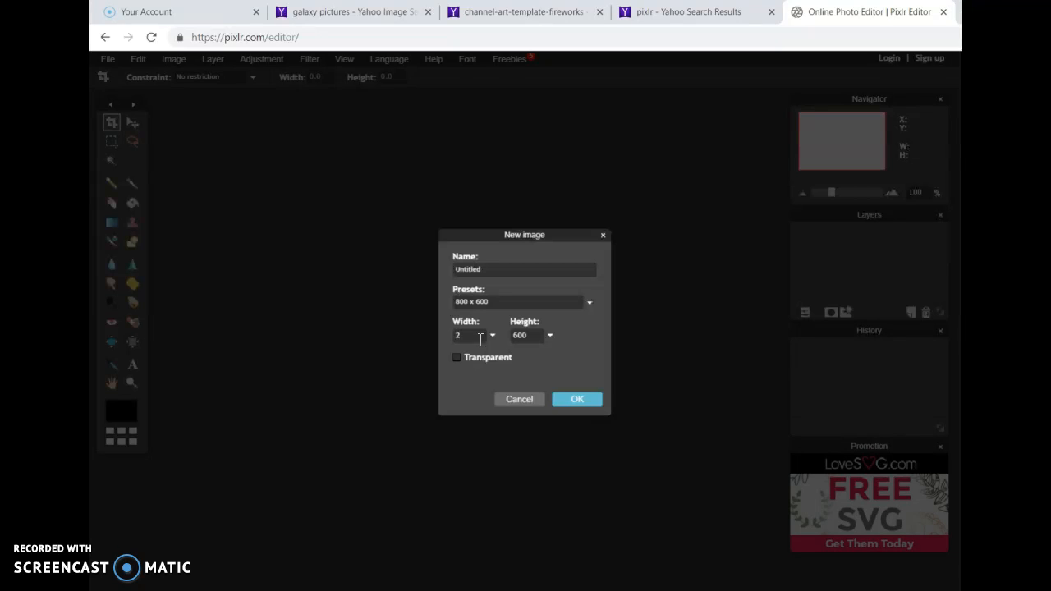
left_click(539, 334)
left_click(456, 359)
left_click(589, 402)
scroll(471, 251, "down", 3)
scroll(471, 251, "up", 5)
scroll(472, 251, "down", 2)
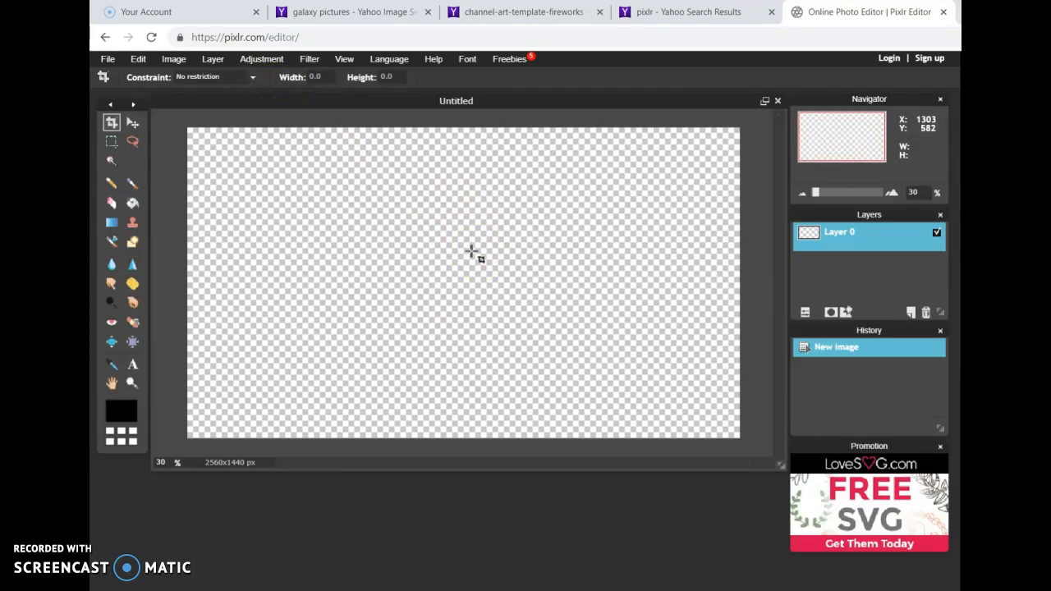
scroll(616, 229, "up", 3)
scroll(616, 228, "down", 3)
scroll(616, 228, "up", 3)
scroll(616, 229, "down", 4)
scroll(616, 229, "up", 3)
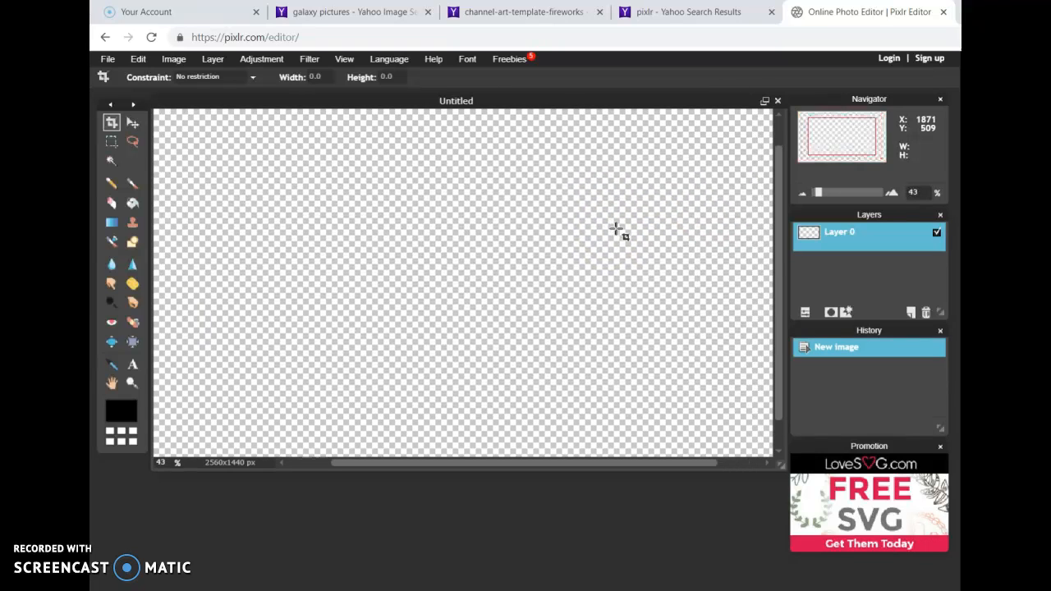
scroll(616, 229, "down", 2)
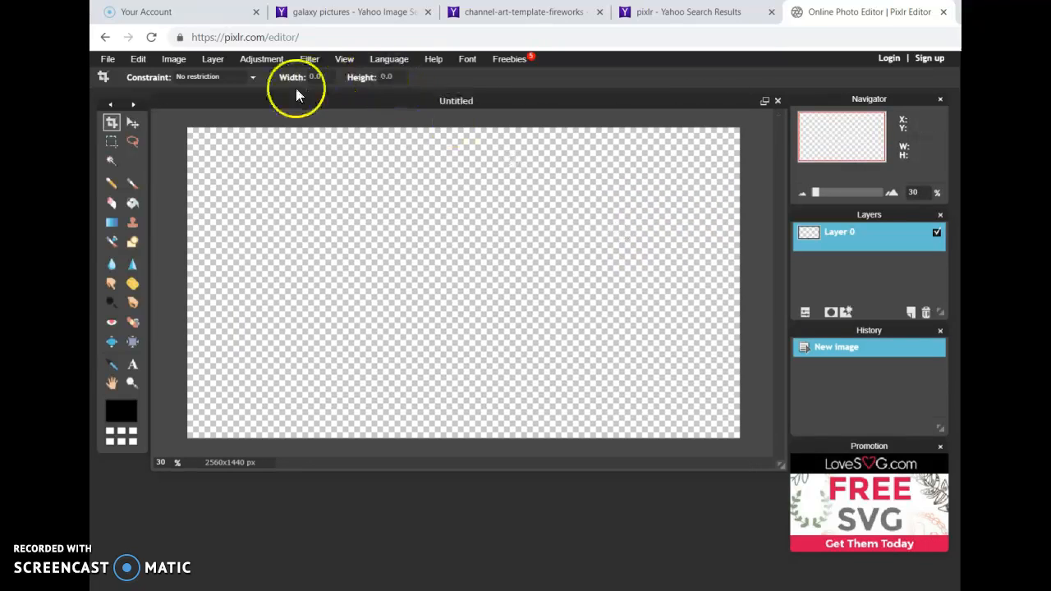
- Open the saved image channel-art-template-fireworks as a new layer
left_click(218, 61)
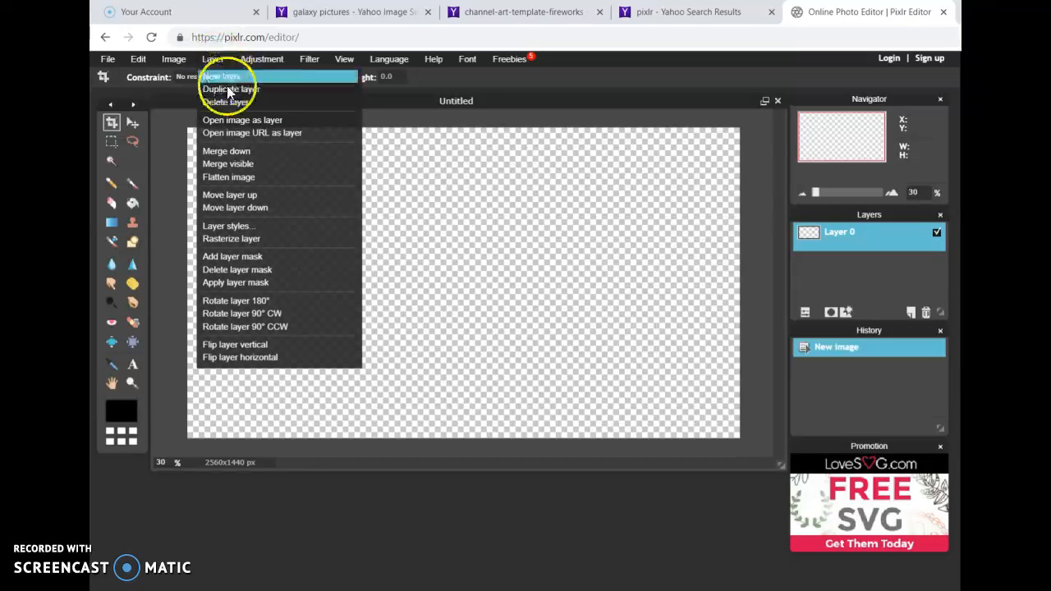
left_click(242, 122)
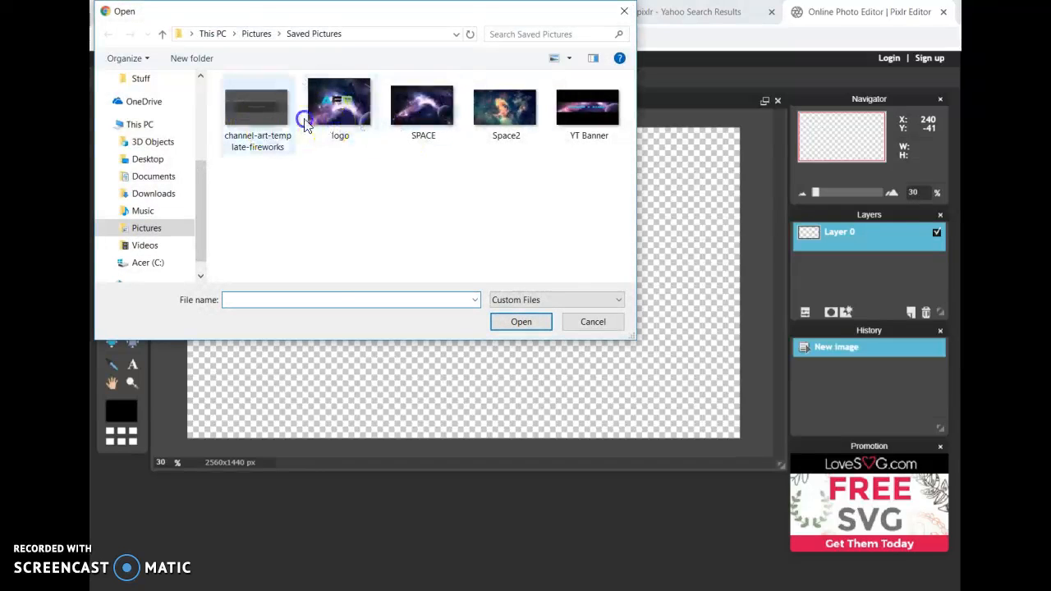
left_click(258, 115)
left_click(520, 323)
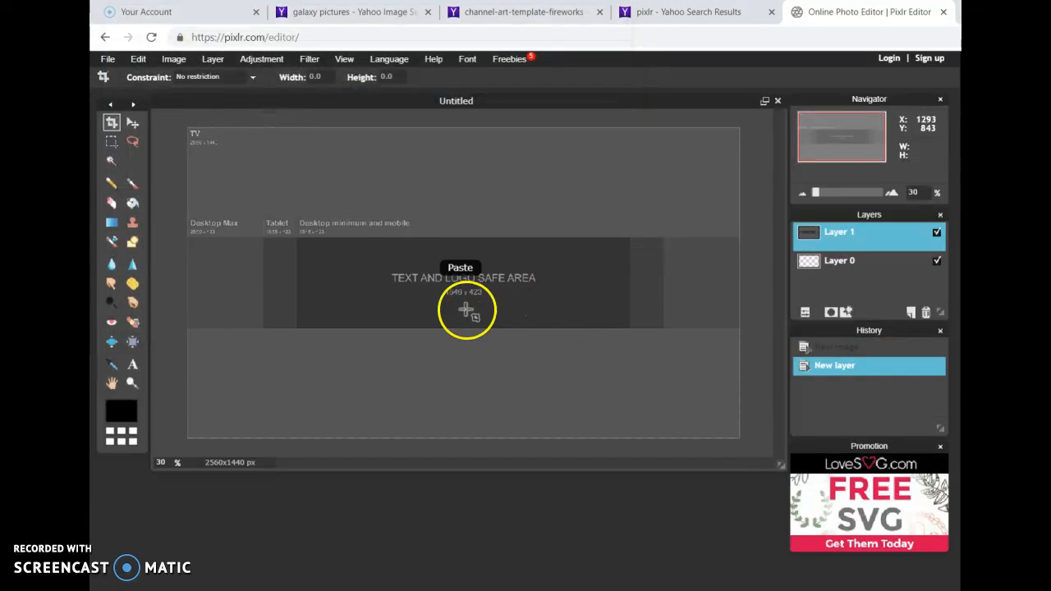
- Open the saved image Space2 as another layer above the template
left_click(213, 60)
left_click(255, 120)
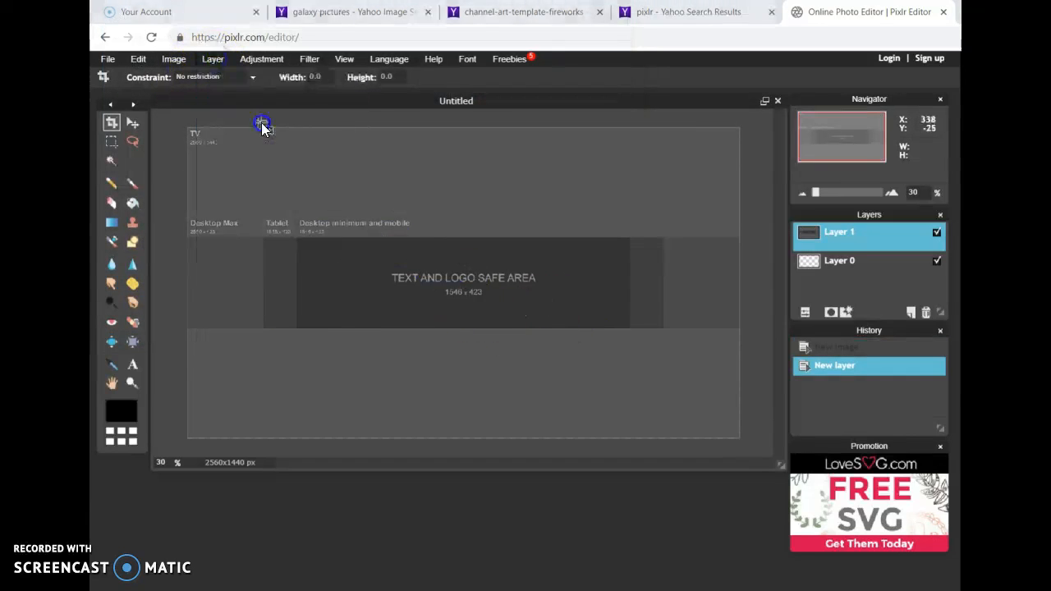
left_click(505, 107)
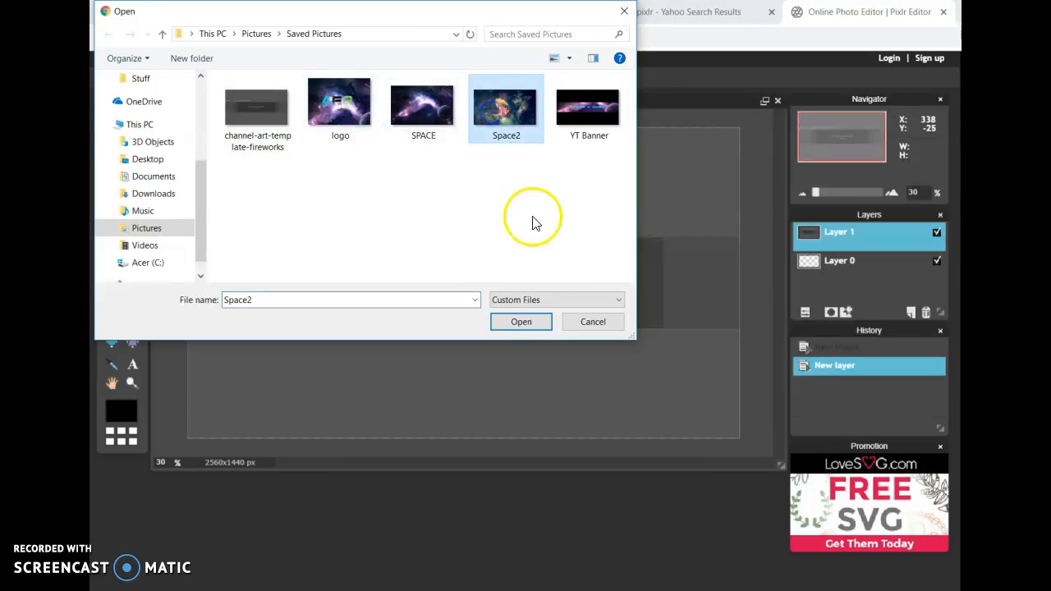
left_click(519, 322)
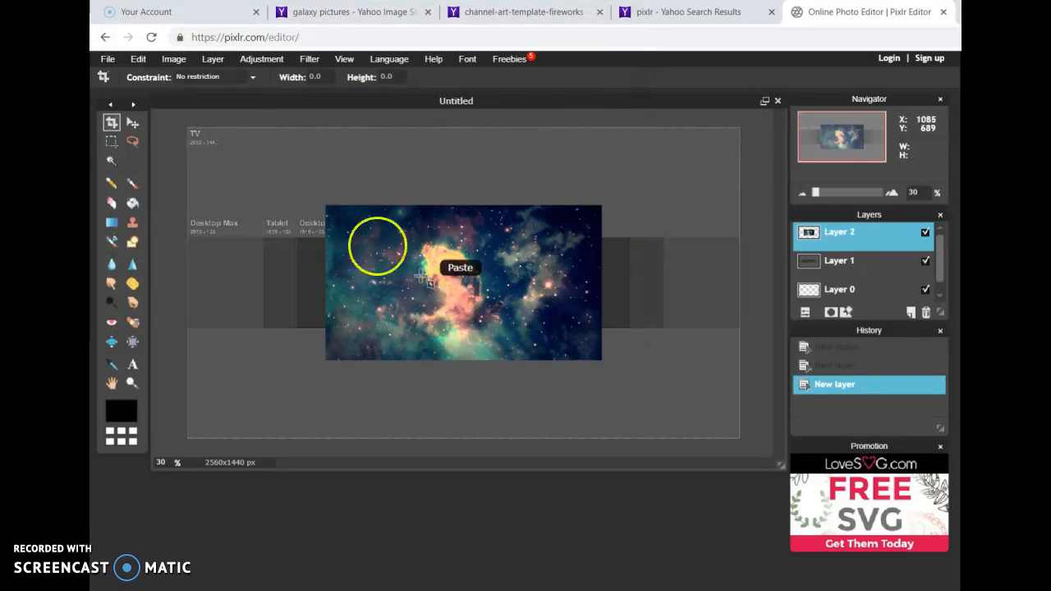
- Enlarge the galaxy layer with Free transform until it covers the whole canvas, and apply the change
left_click(138, 60)
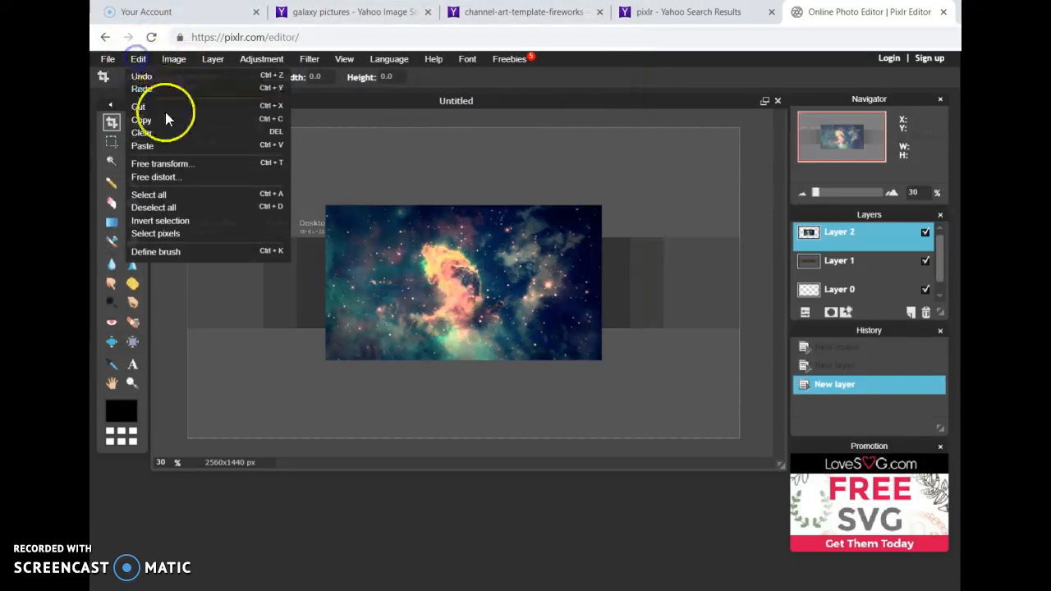
left_click(167, 165)
left_click_drag(325, 206, 182, 114)
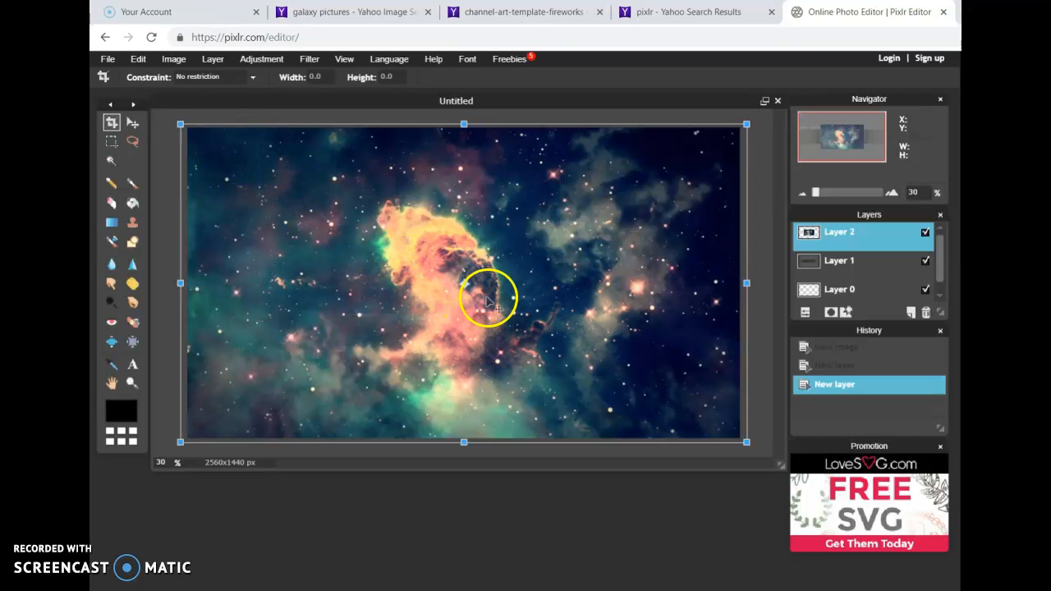
left_click(926, 233)
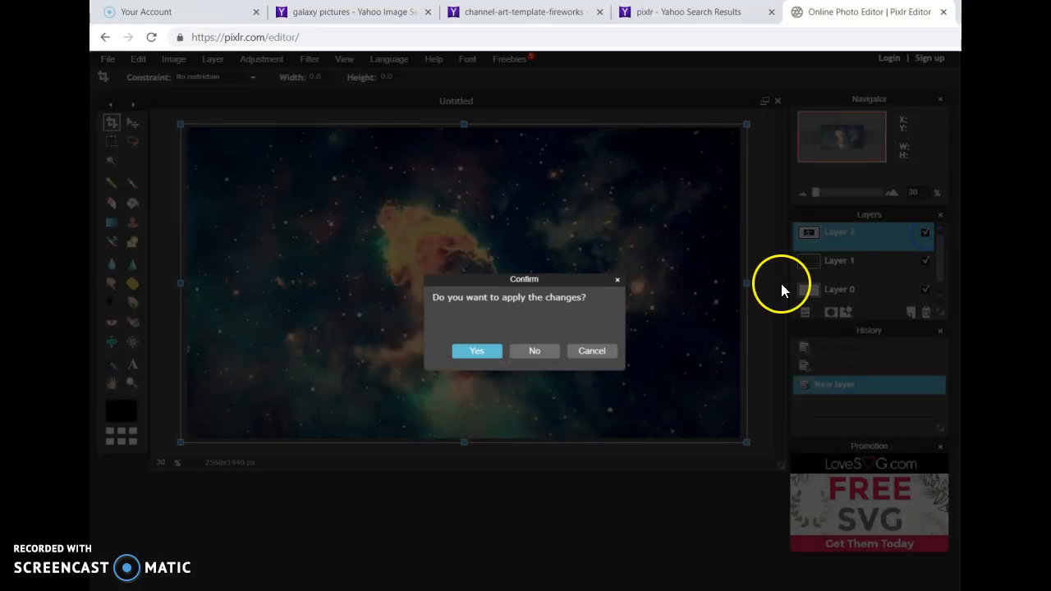
left_click(484, 350)
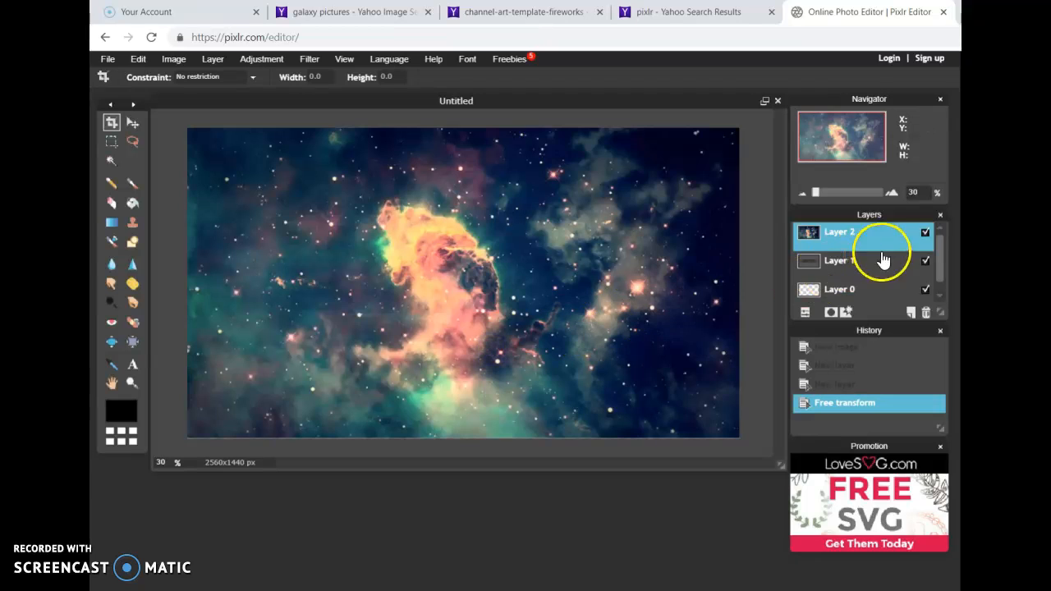
- Hide the galaxy layer and, on a new layer, draw filled black rectangles over the template areas above and below the central band
left_click(926, 234)
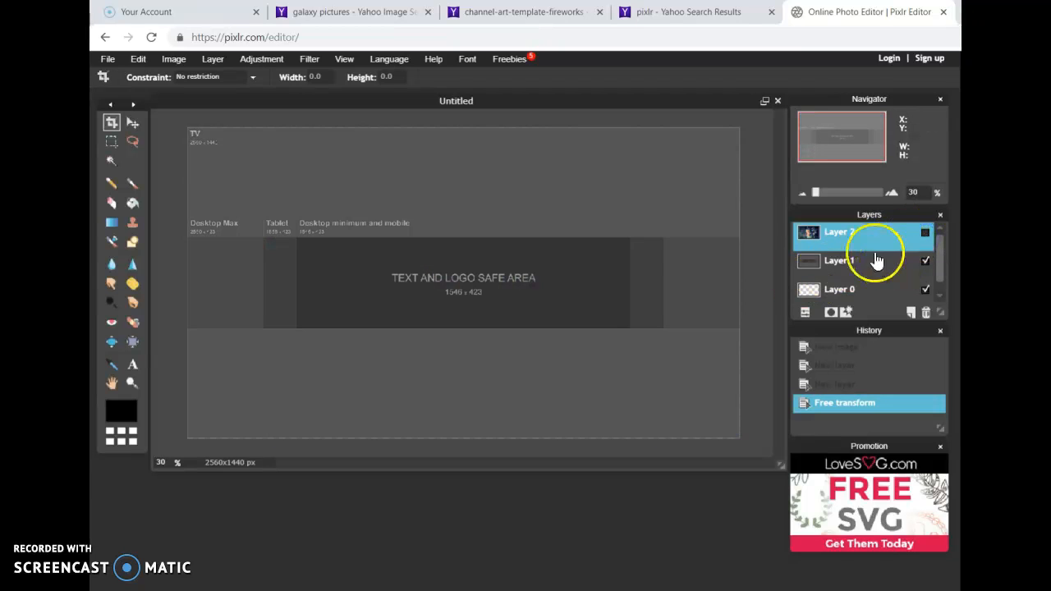
left_click(910, 312)
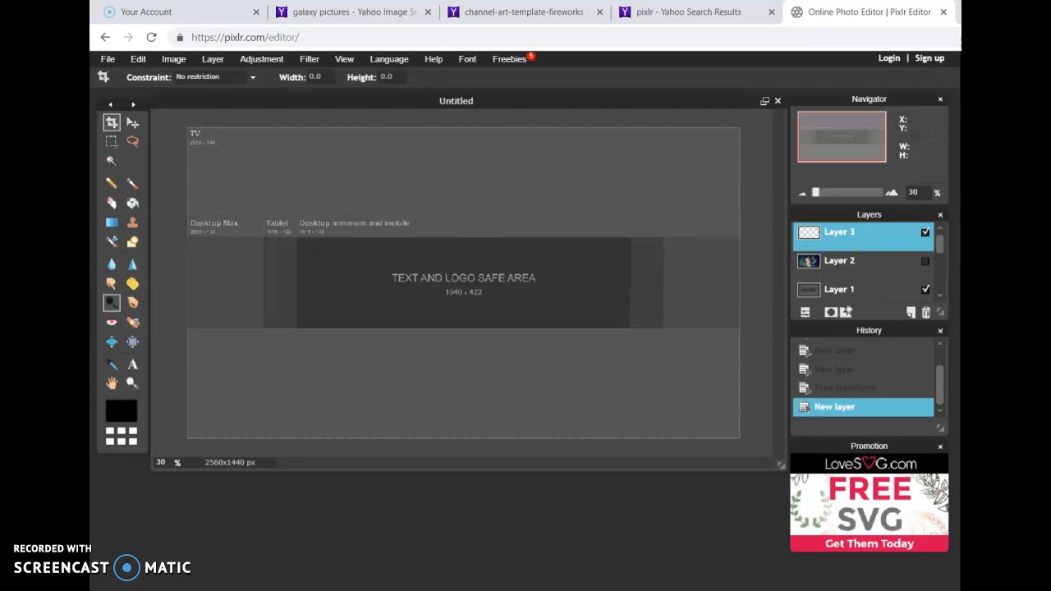
left_click(133, 242)
left_click_drag(178, 121, 754, 238)
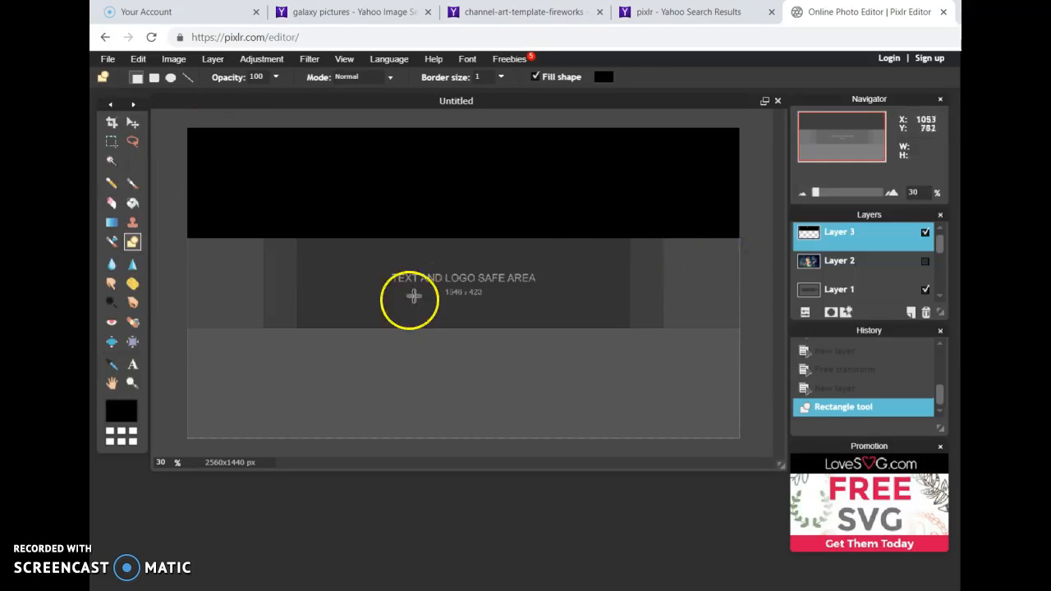
left_click_drag(179, 331, 752, 444)
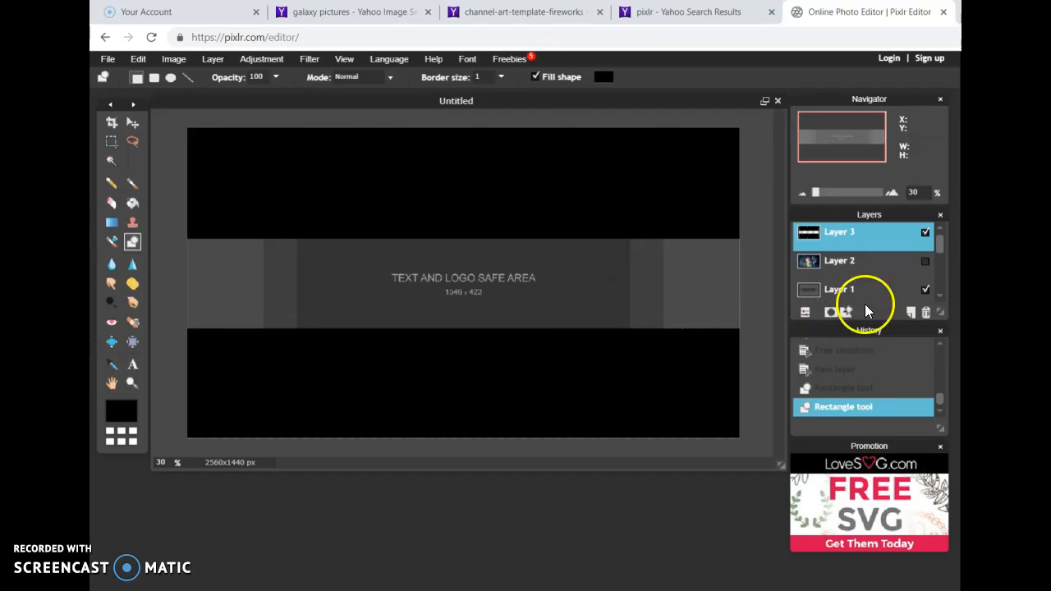
- Show the galaxy layer again and hide the template layer beneath it
left_click(132, 123)
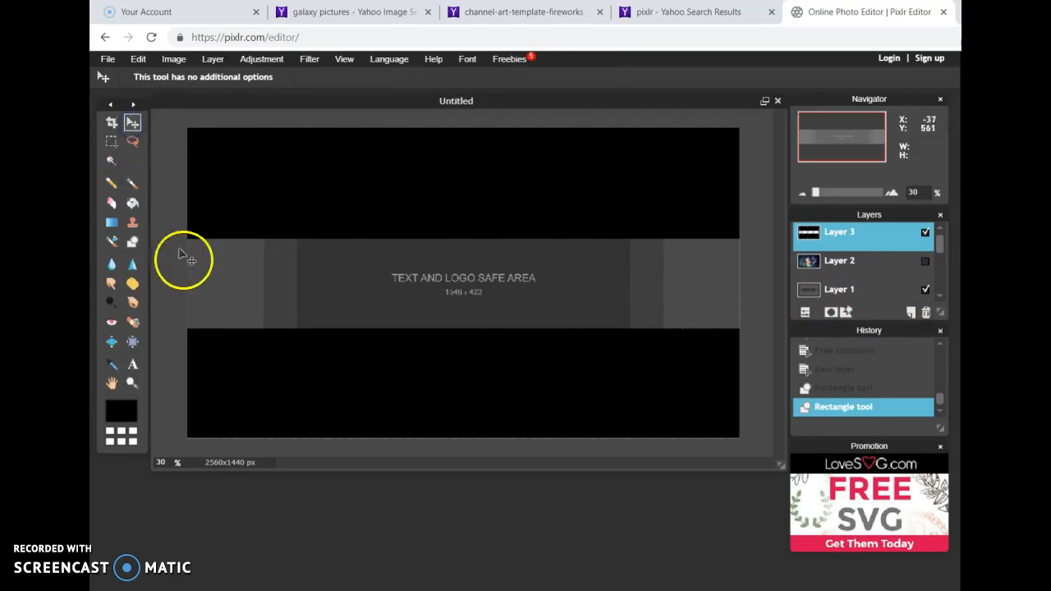
left_click(927, 263)
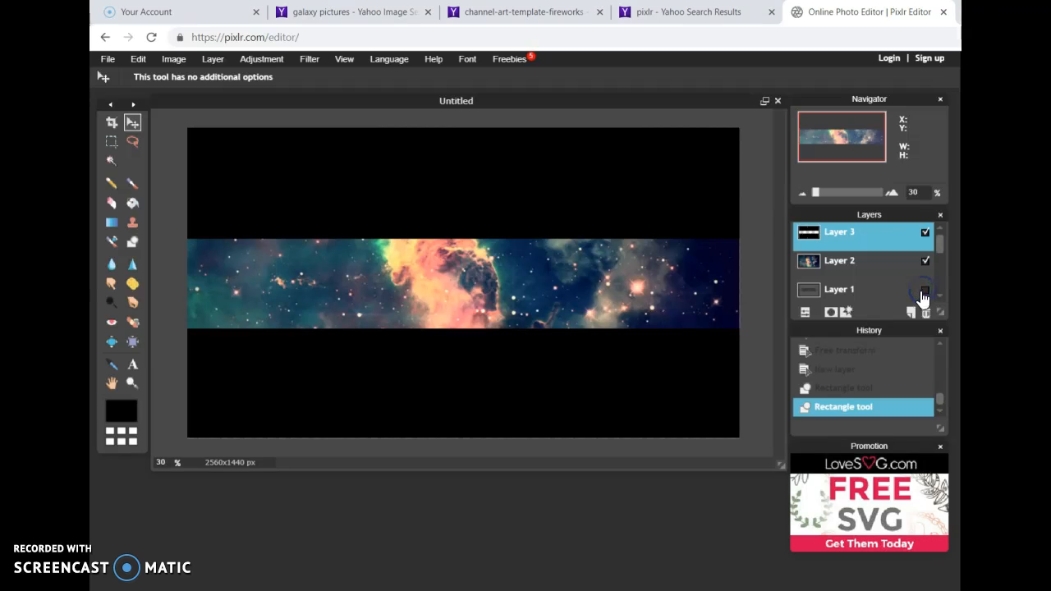
- Nudge the black bars layer and the galaxy layer slightly with the Move tool
mouse_move(567, 277)
left_mouse_down()
mouse_move(562, 268)
mouse_move(566, 276)
left_mouse_up()
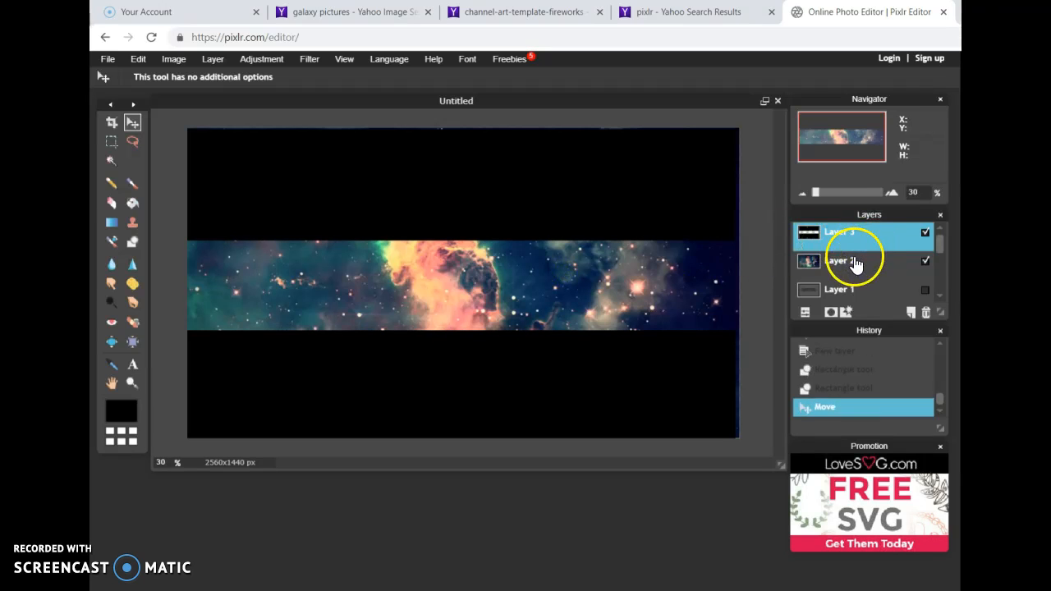
left_click(854, 262)
left_click_drag(657, 270, 635, 276)
- Enlarge the galaxy layer beyond the canvas with Free transform, shift it down within the visible band, and apply the change
left_click(138, 58)
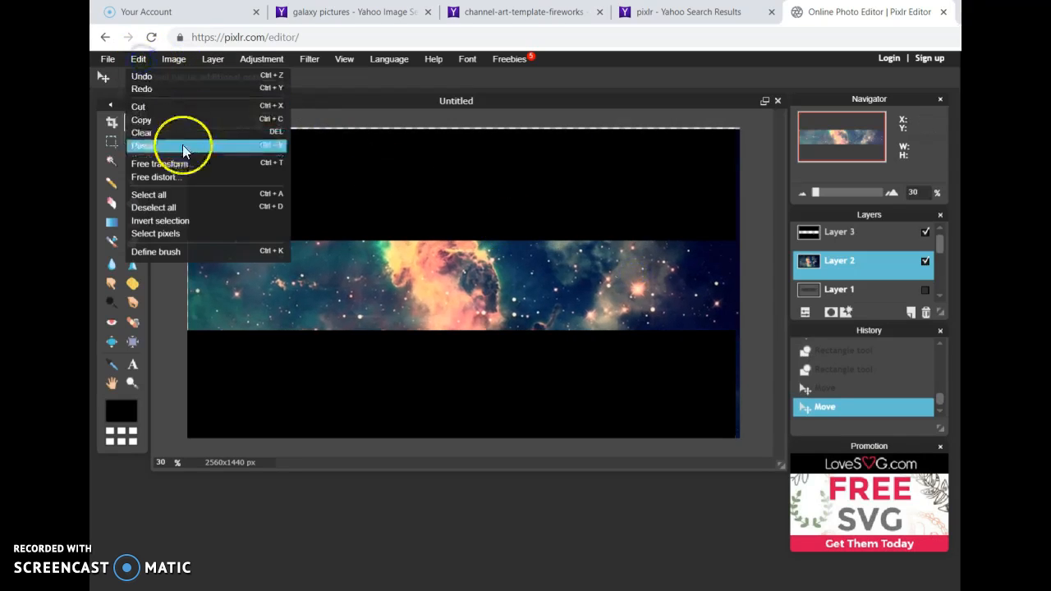
left_click(182, 163)
left_click_drag(188, 129, 150, 108)
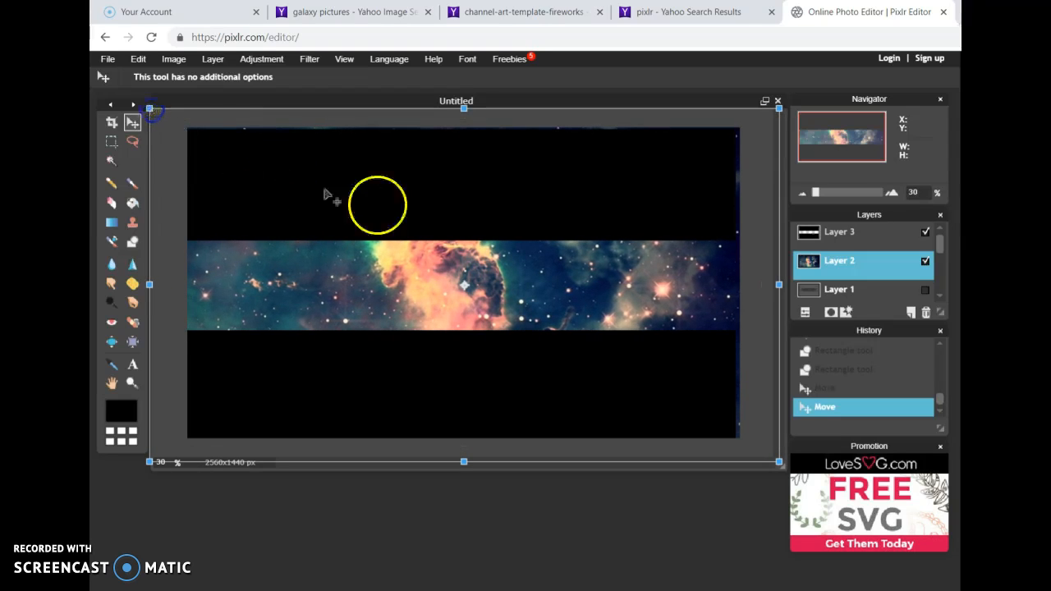
mouse_move(469, 270)
left_mouse_down()
mouse_move(460, 308)
mouse_move(480, 286)
left_mouse_up()
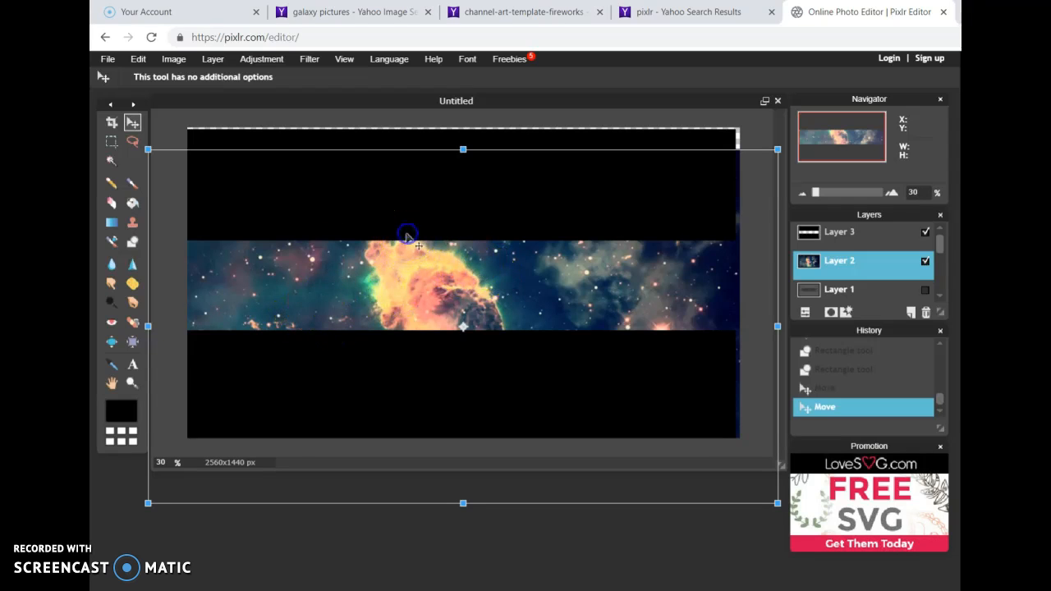
left_click(133, 365)
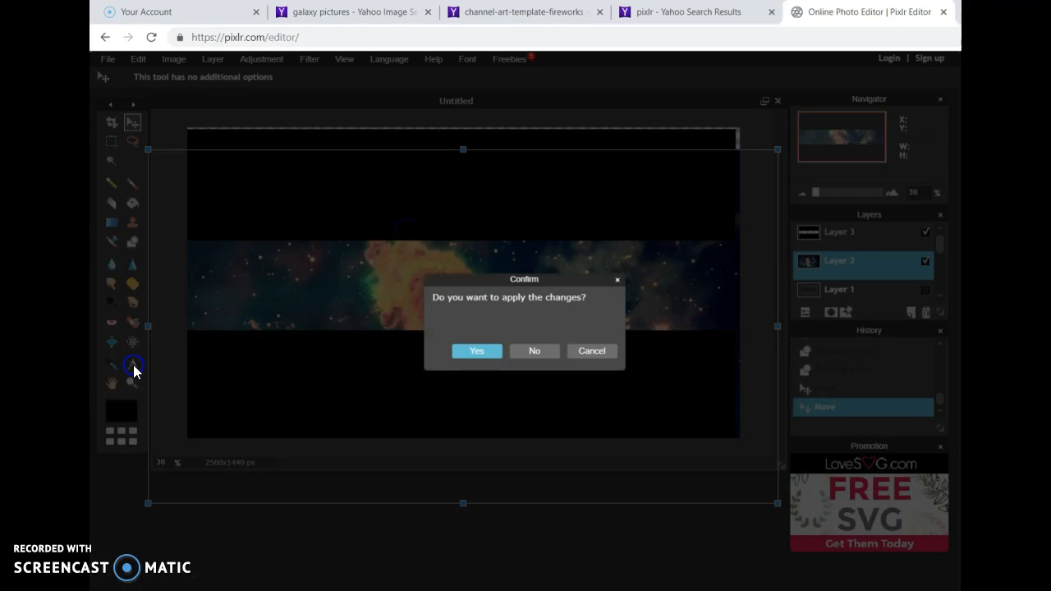
left_click(479, 351)
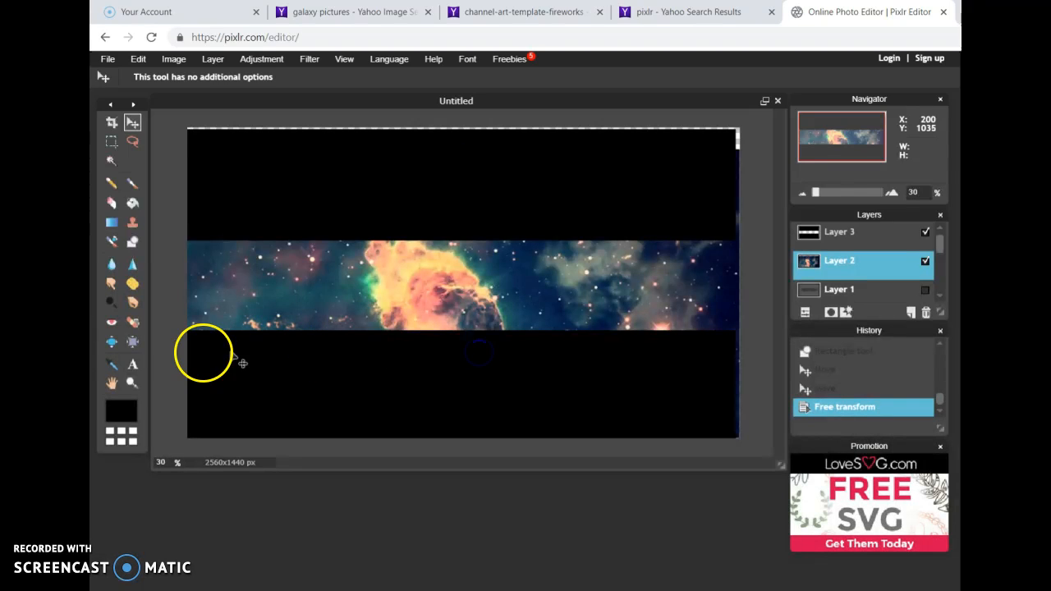
- Add the text "AWESOME E GAMING" over the galaxy band in the Ghost Factory font
left_click(138, 364)
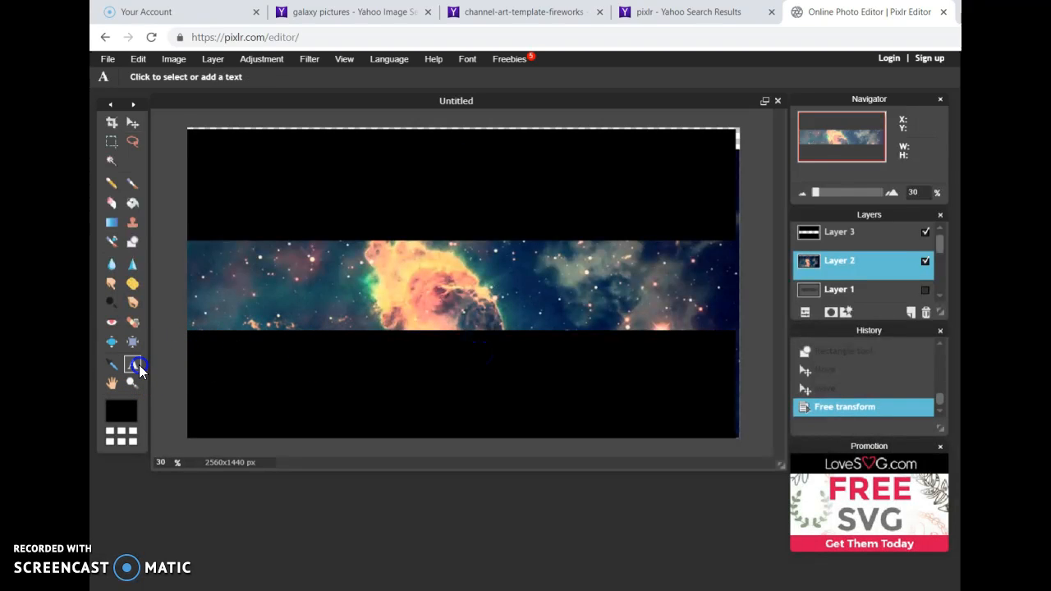
left_click(372, 286)
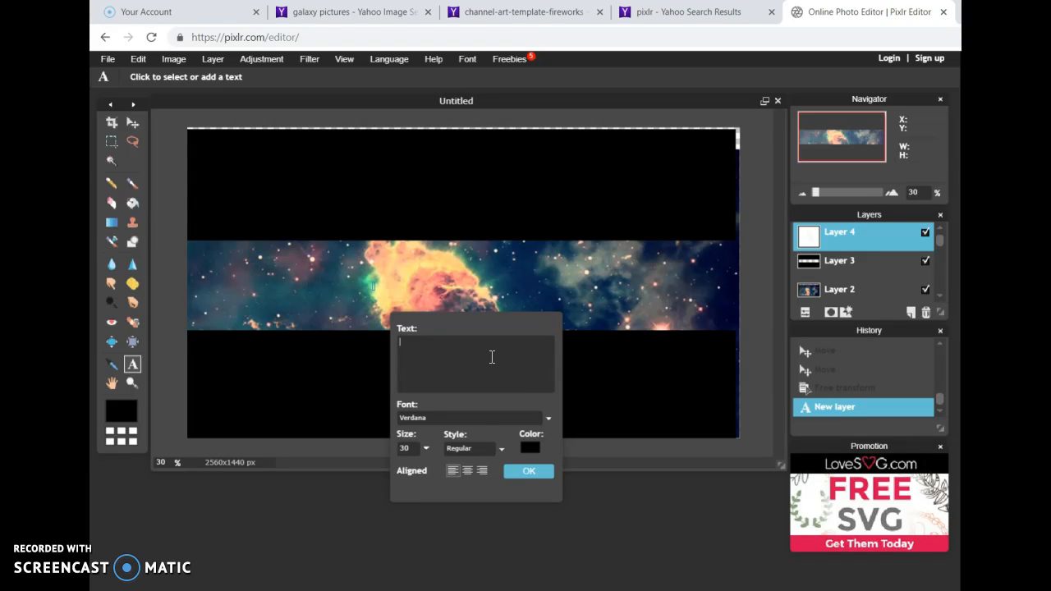
left_click(446, 419)
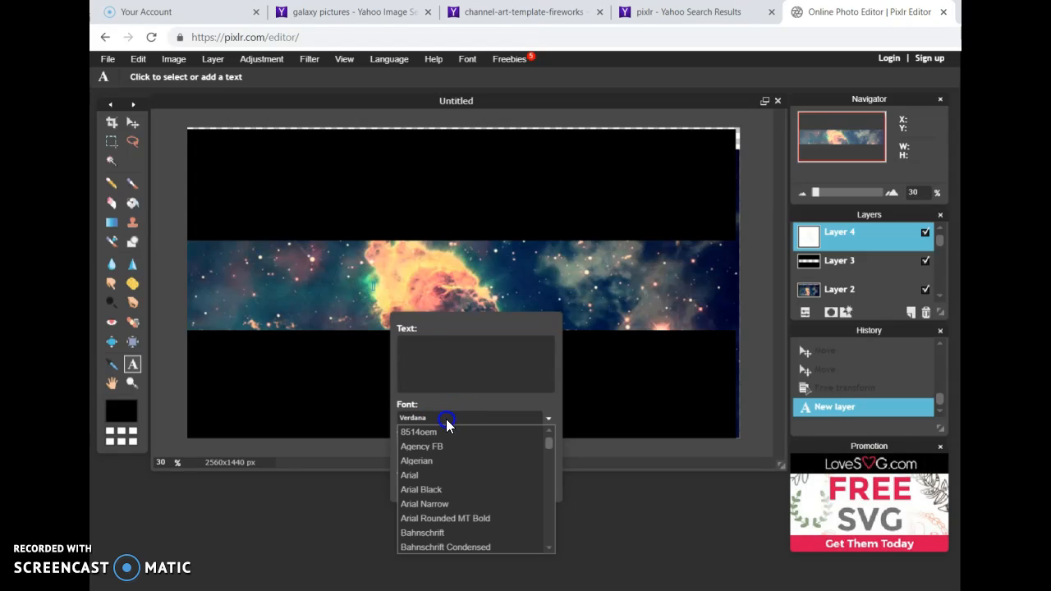
scroll(465, 466, "down", 5)
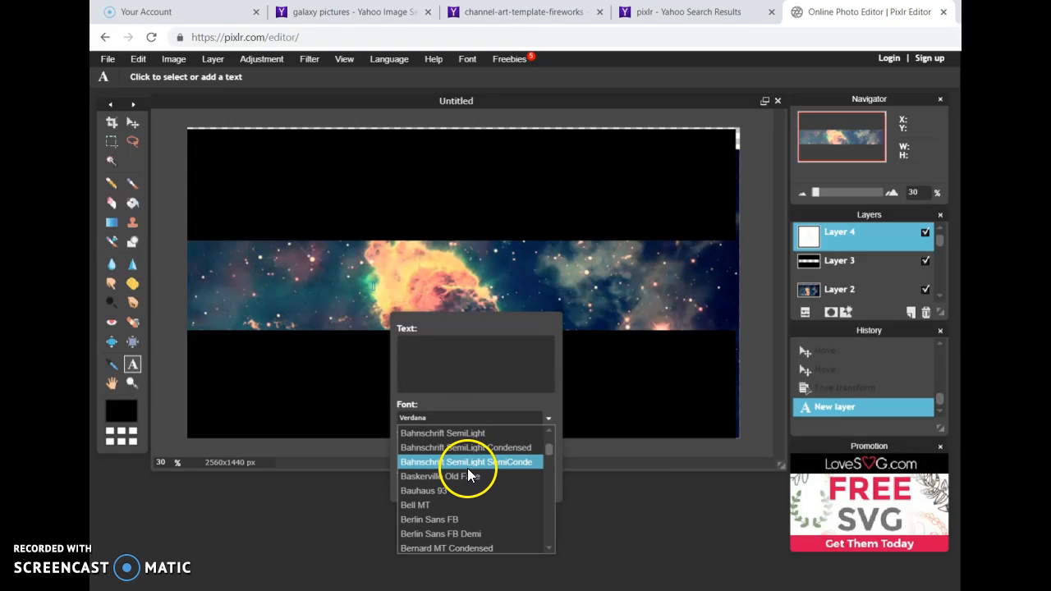
scroll(473, 469, "down", 8)
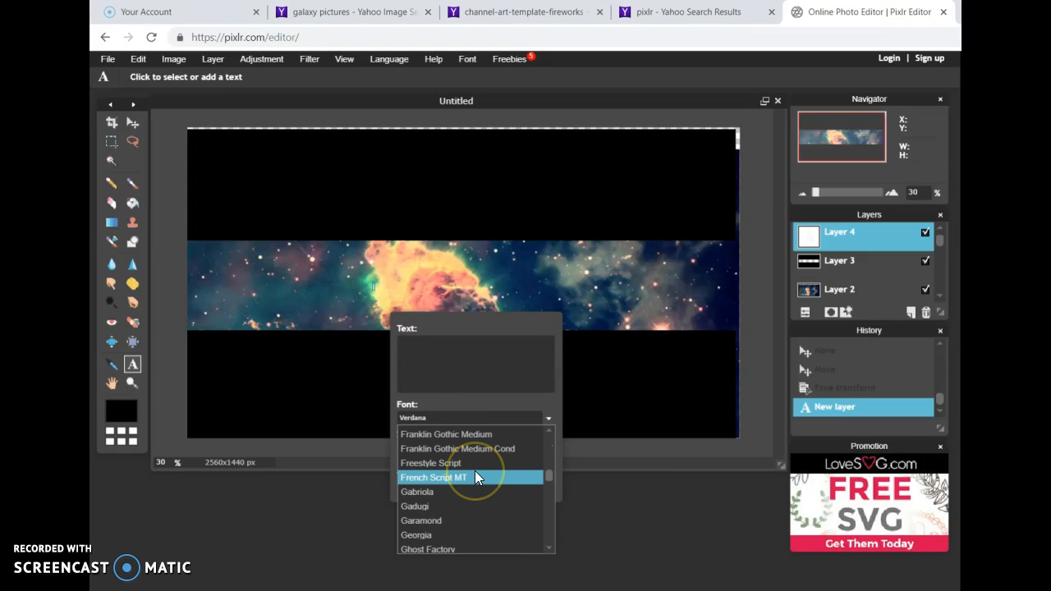
left_click(472, 548)
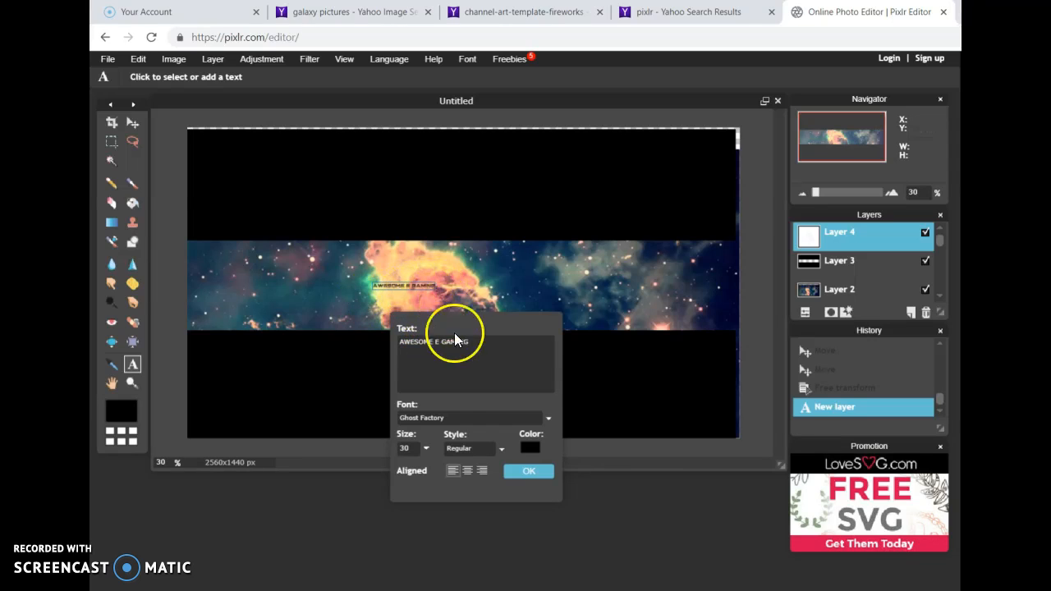
- Set the text size to 240 and reposition the text so it spans the galaxy band
left_click(416, 451)
key("BackSpace")
key("BackSpace")
type("240")
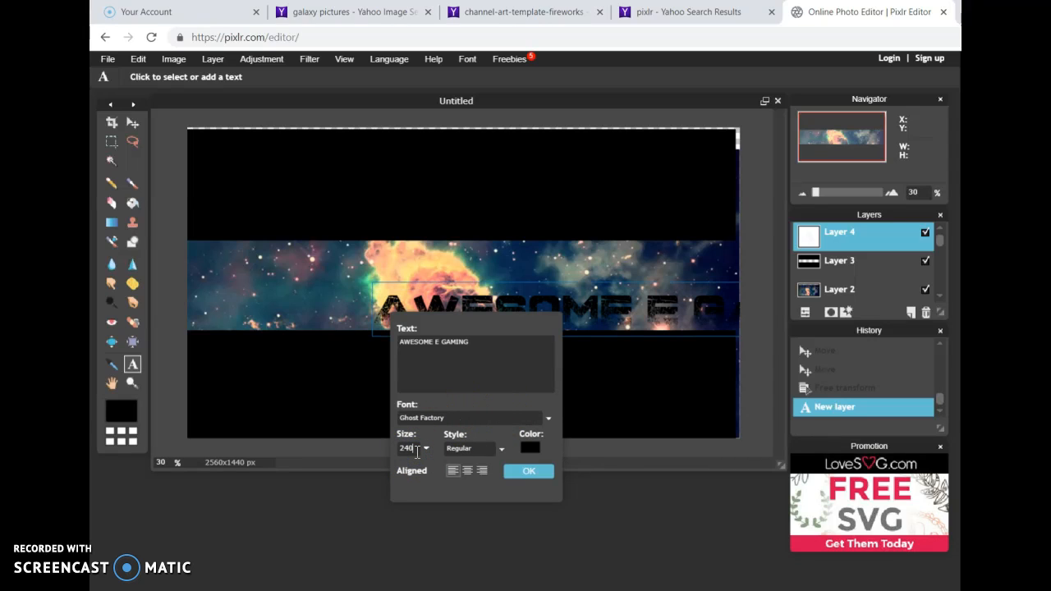
left_click_drag(628, 289, 461, 257)
- Change the text color to light blue 5c8efa
left_click(535, 444)
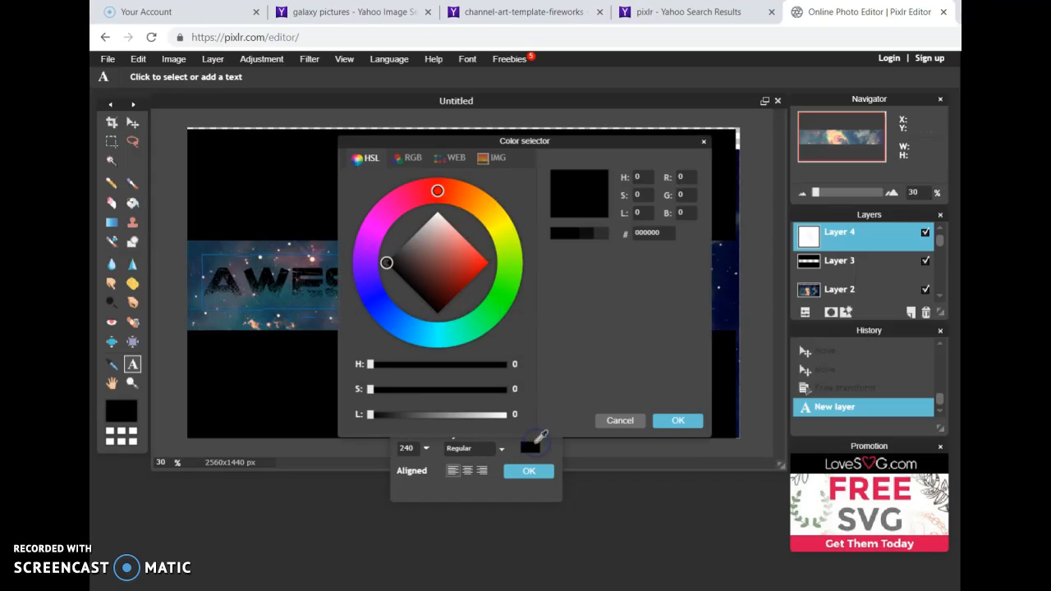
left_click(443, 194)
mouse_move(446, 196)
left_mouse_down()
mouse_move(387, 211)
mouse_move(382, 305)
mouse_move(480, 266)
mouse_move(467, 263)
mouse_move(461, 276)
mouse_move(469, 246)
left_mouse_up()
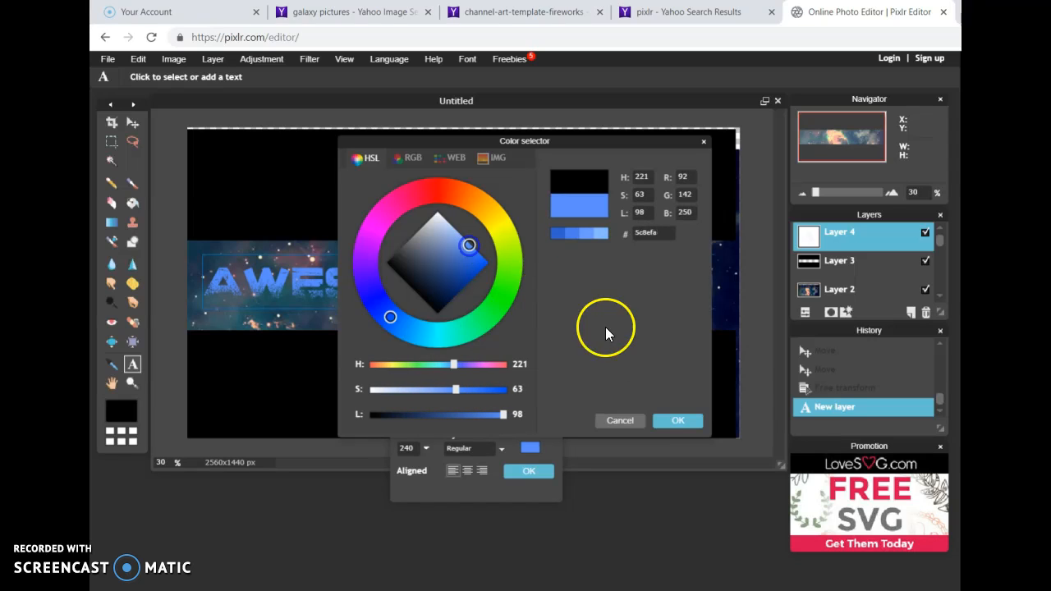
left_click(678, 420)
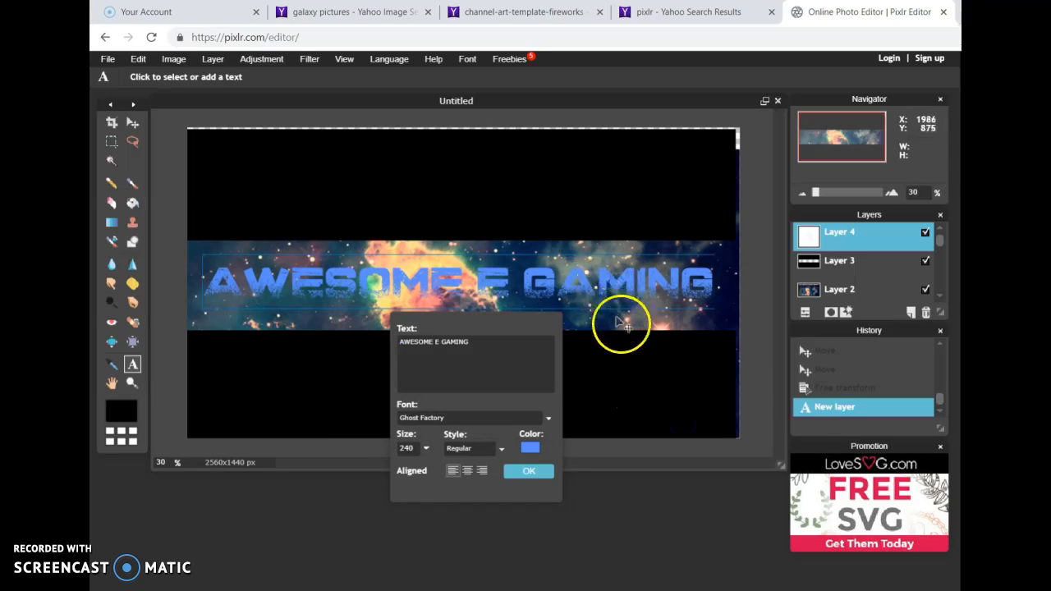
- Set the text style to Italic and apply the text to the banner
left_click(478, 450)
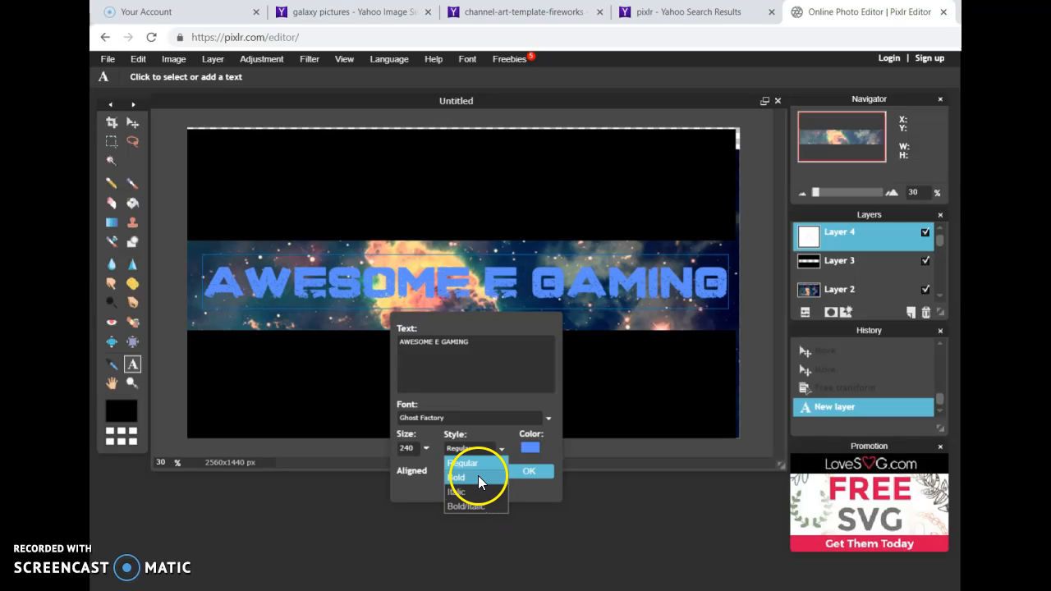
left_click(473, 497)
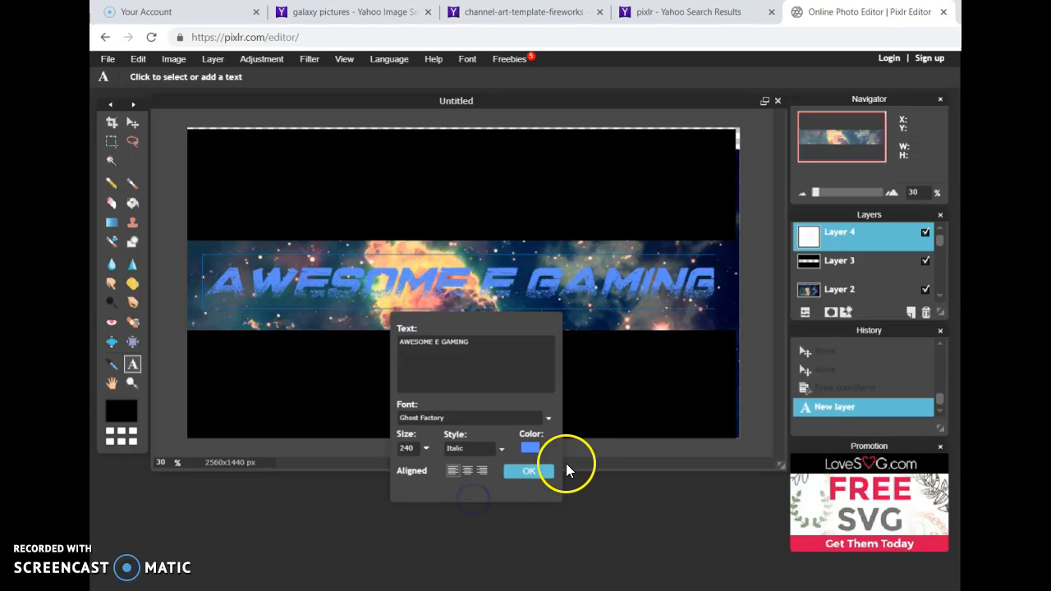
left_click(536, 474)
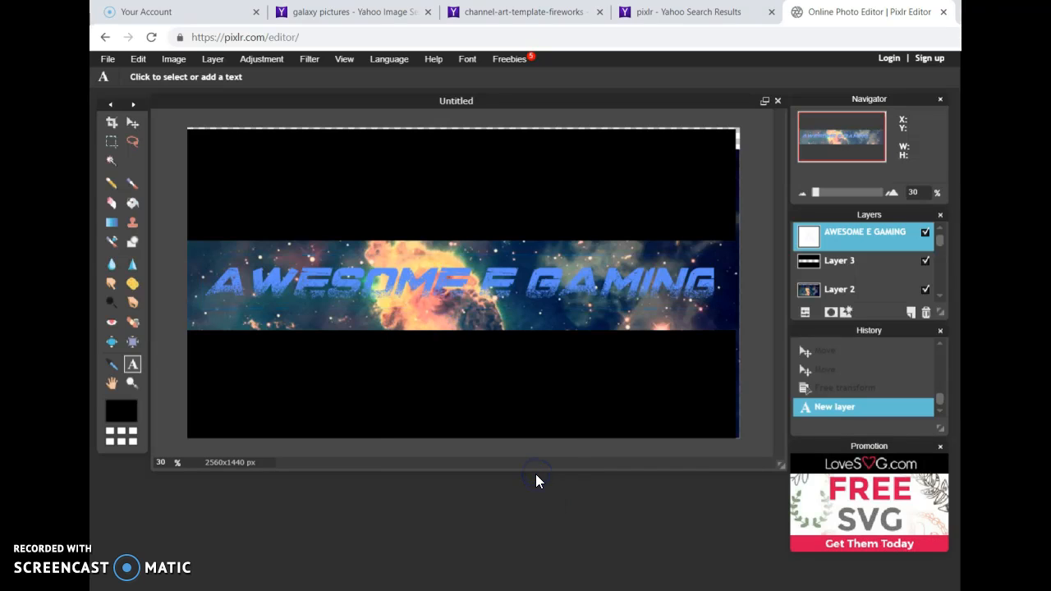